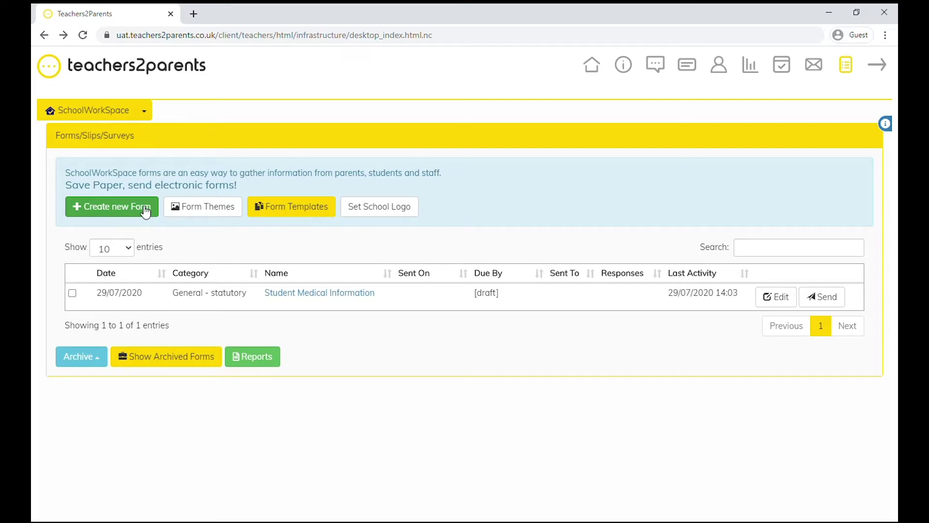
Step: Start a new form from the Forms/Slips/Surveys page
click(142, 213)
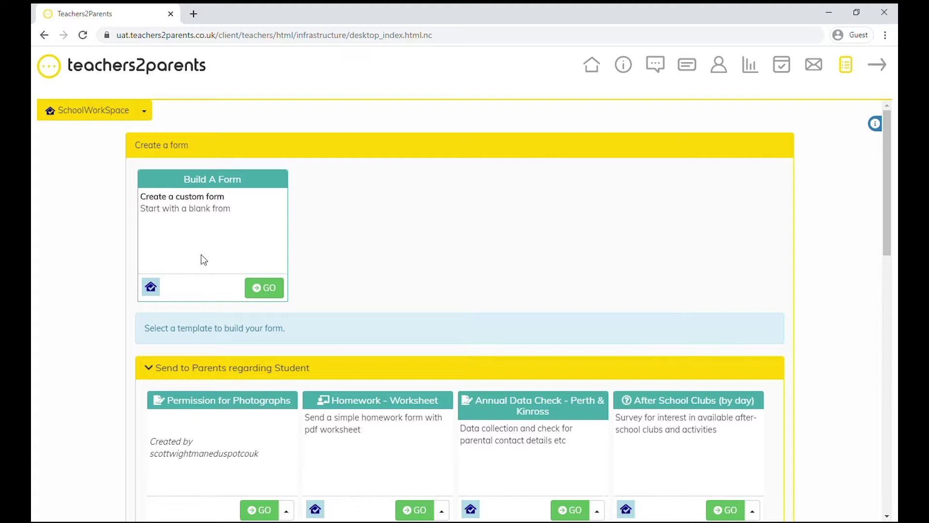
Step: Start a blank form named 'Permission', with Send To on Parent regarding Student
click(265, 288)
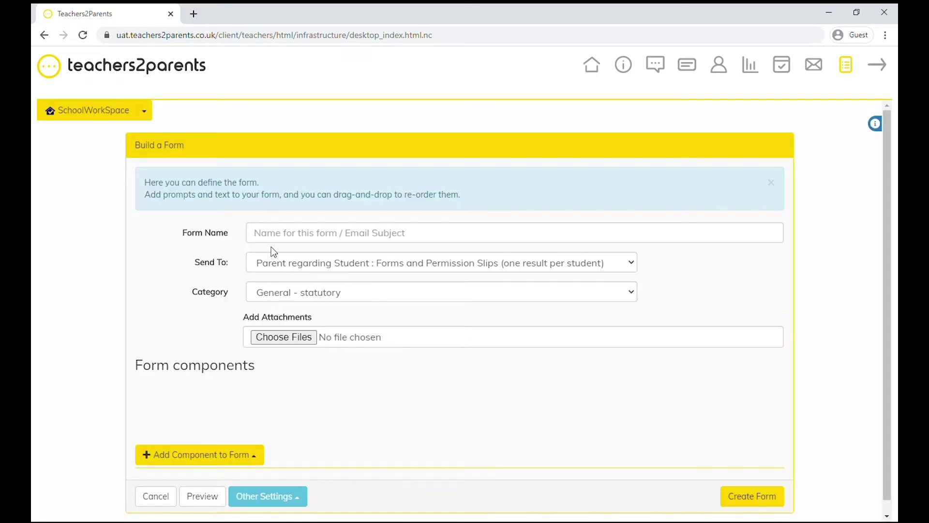
click(287, 238)
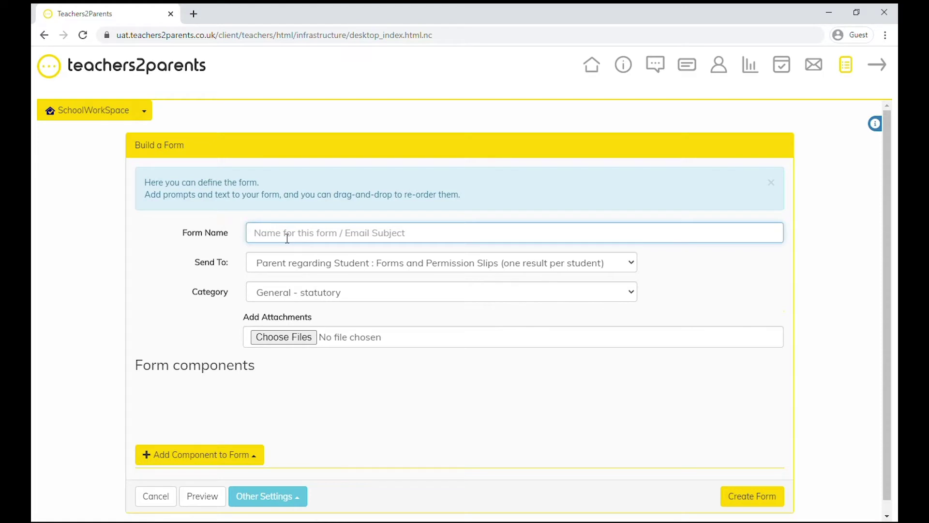
text(Permission)
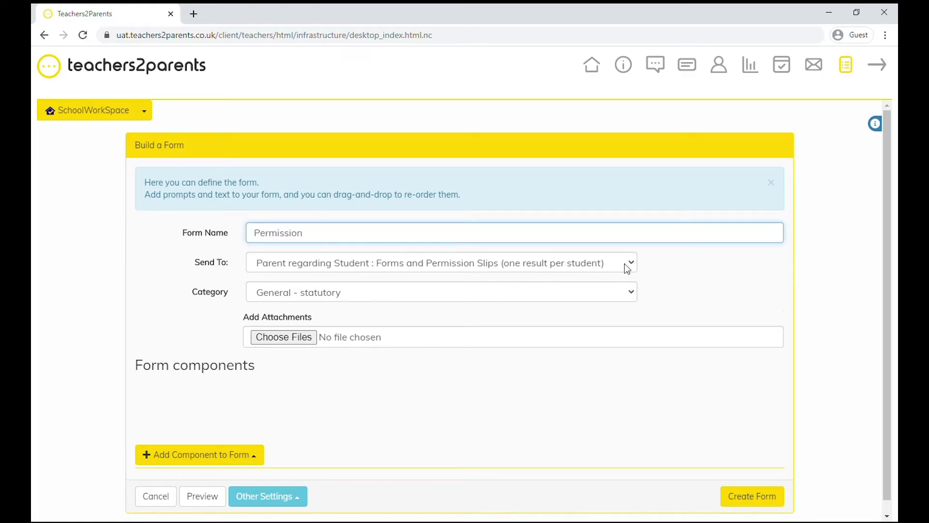
key(Tab)
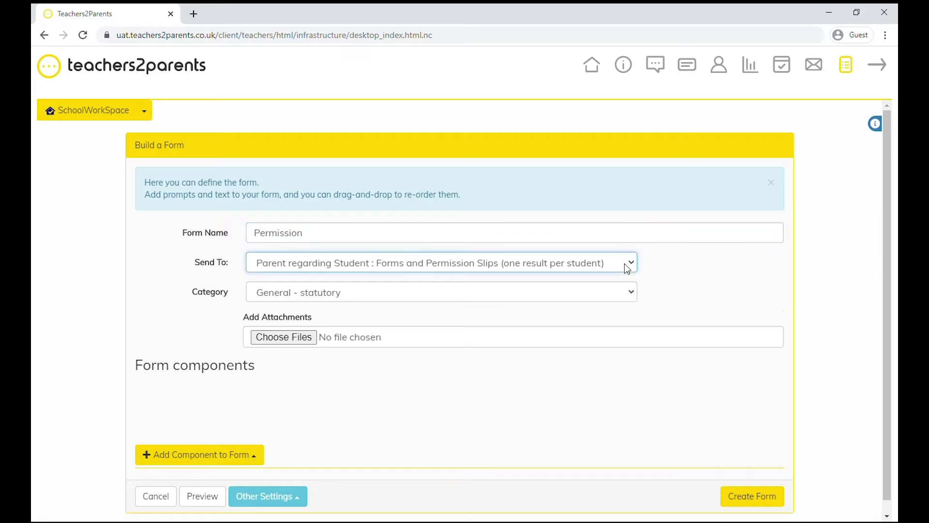
key(Down)
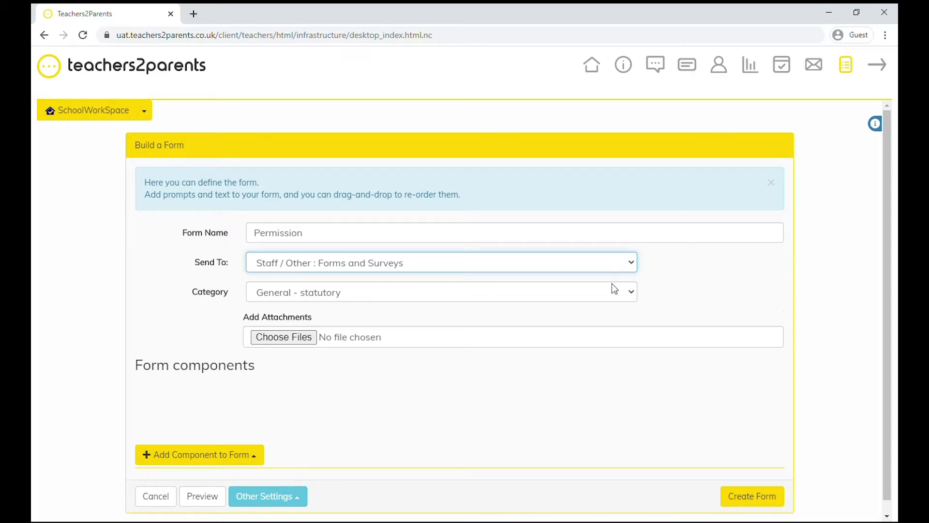
key(Down)
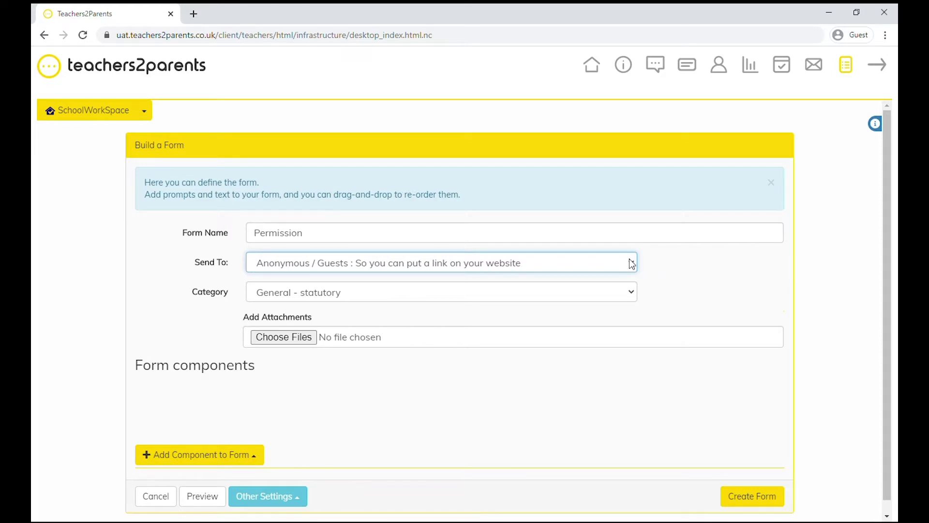
key(Down)
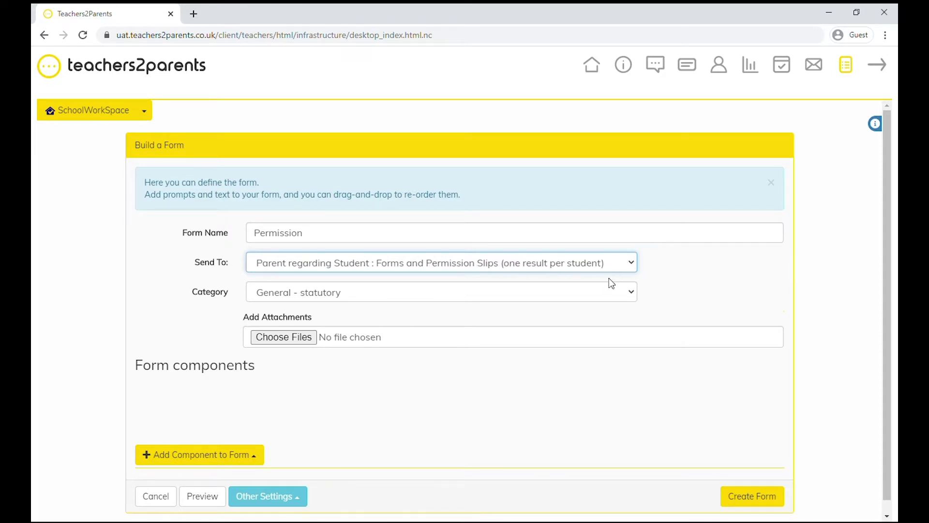
Step: Choose a Text / Description component to add to the form
click(258, 458)
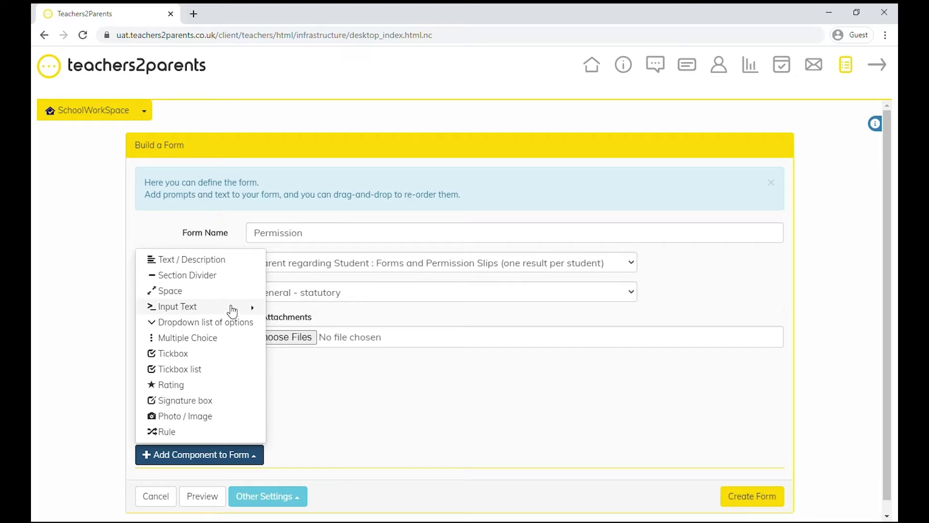
click(227, 265)
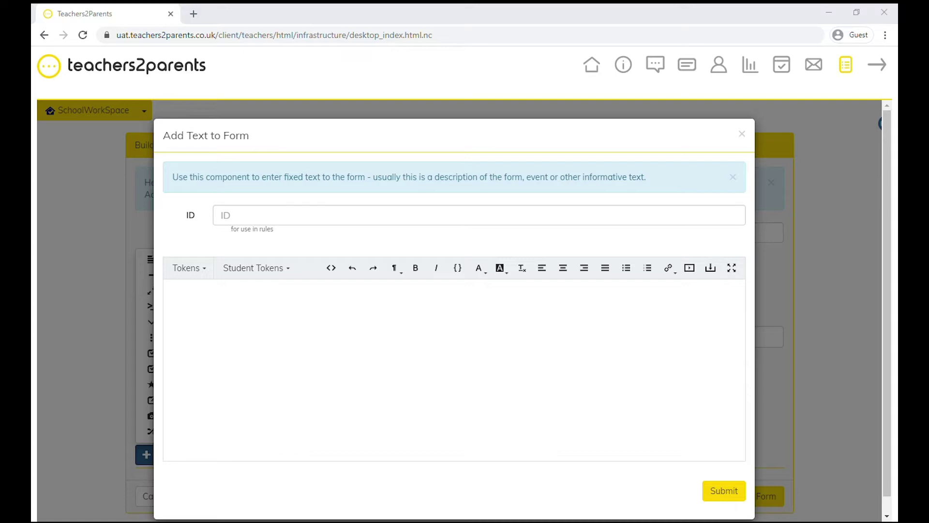
Step: Paste the photo-permission letter, bold 'Eduspot Academy', give it ID 'info' and submit
click(211, 310)
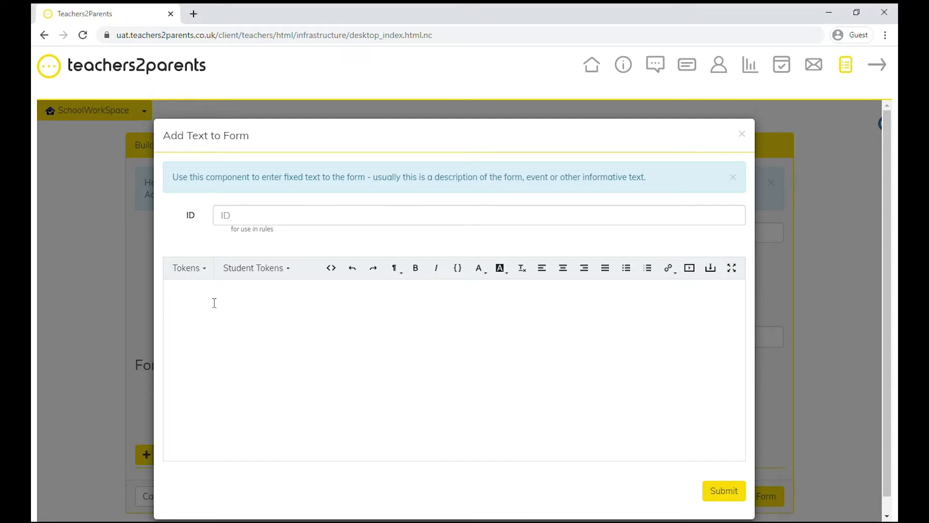
text(Dear Parent of [[StudentForename]] We occasionally take photographs of the school grounds, lessons, and events of Eduspot Academy. We use these images as part of our displays in school, in printed publications such as school brochures or newsletters, and on our school website. Some of these images include children in attendance at the school. To comply with the Data Protection Act 1988, we require your permission before we can photograph or make any recordings of your child. Please answer the questions below, then sign the form before returning to us. Kind Regards, Principal Edward Spotward Eduspot Academy)
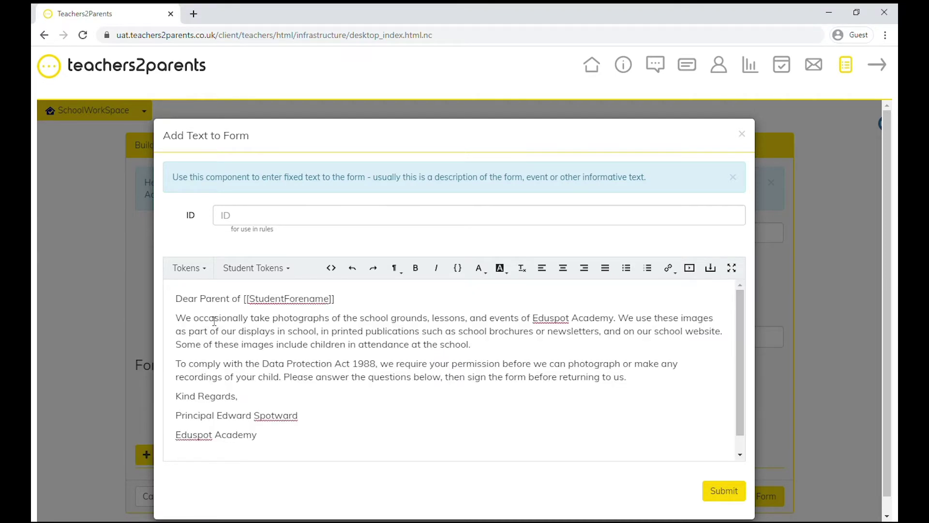
drag(175, 436, 261, 437)
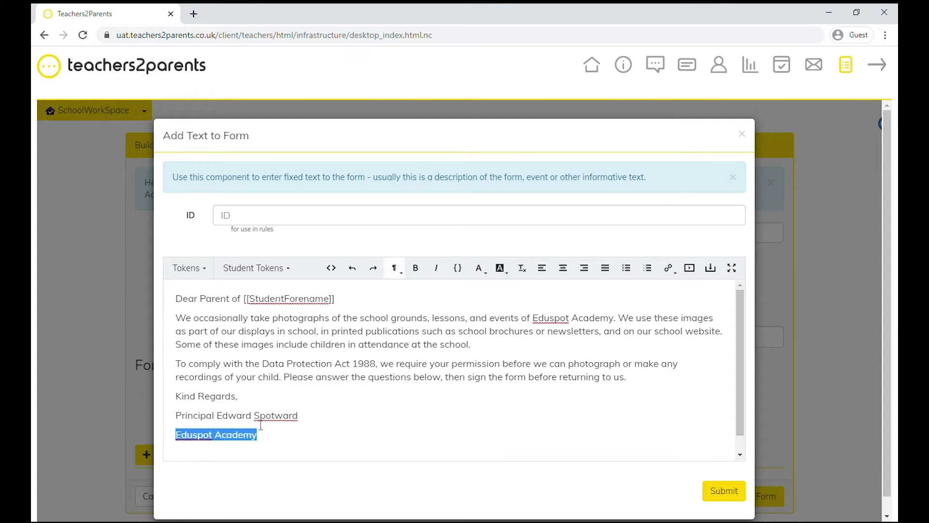
key(ctrl+b)
click(272, 441)
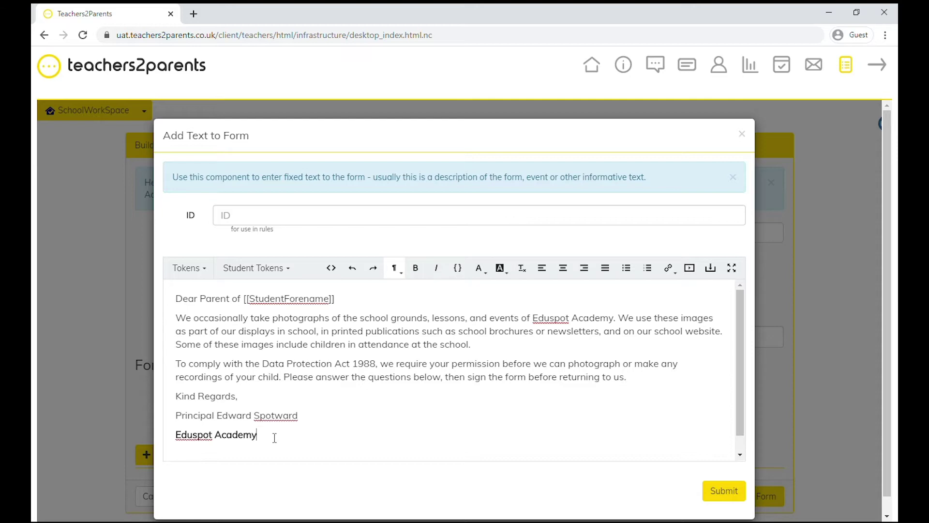
click(293, 269)
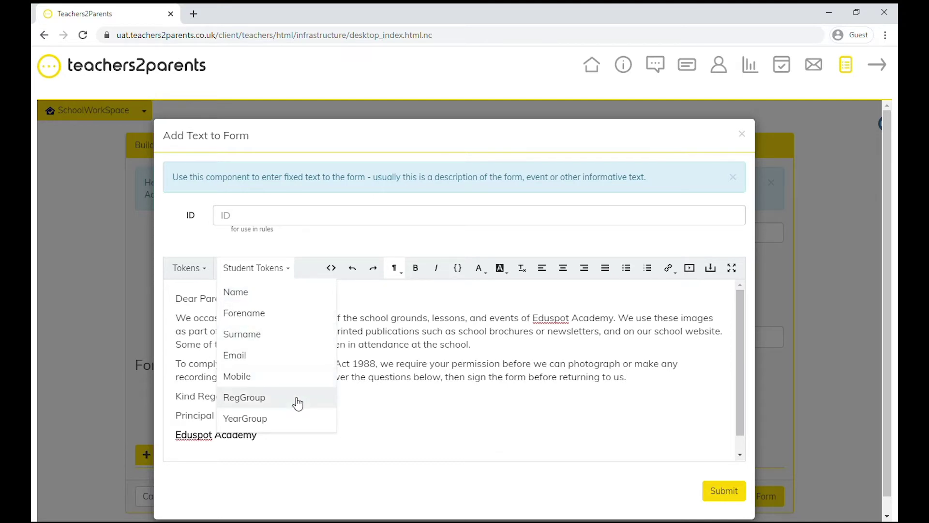
click(403, 430)
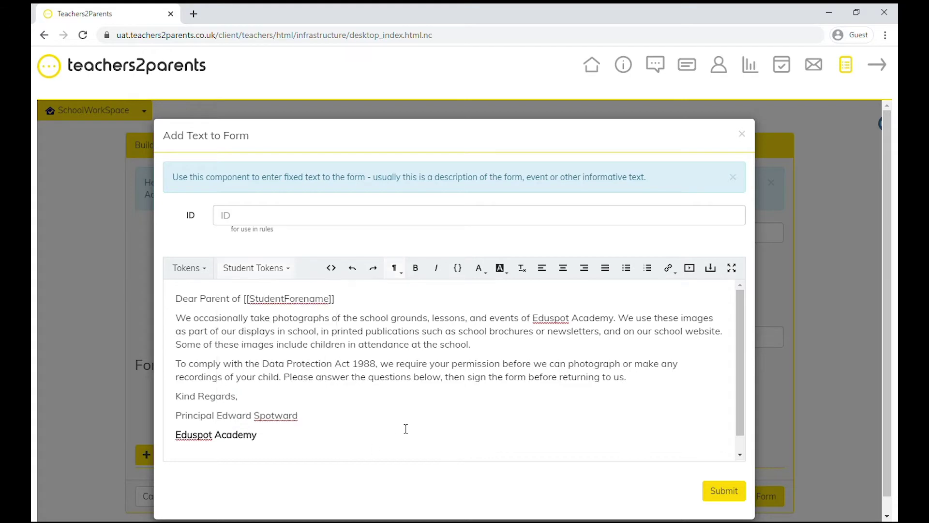
click(316, 218)
text(info)
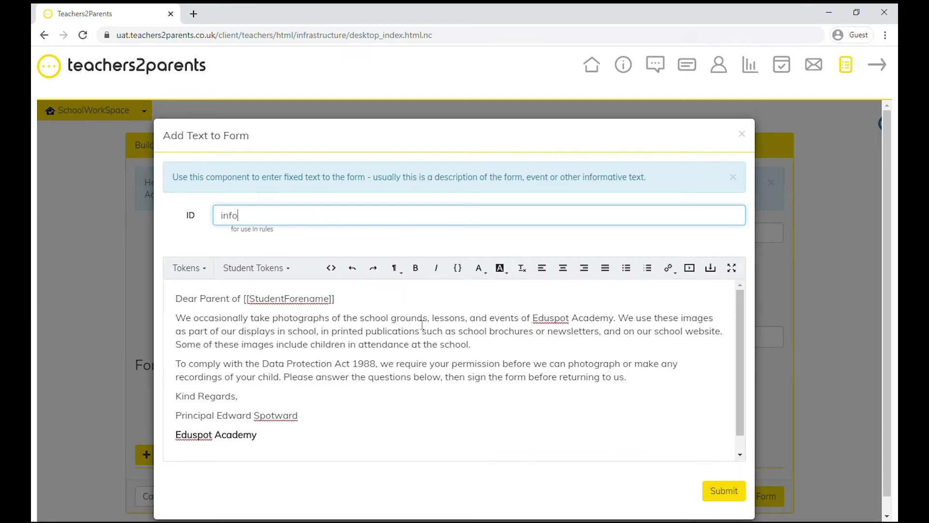
click(723, 495)
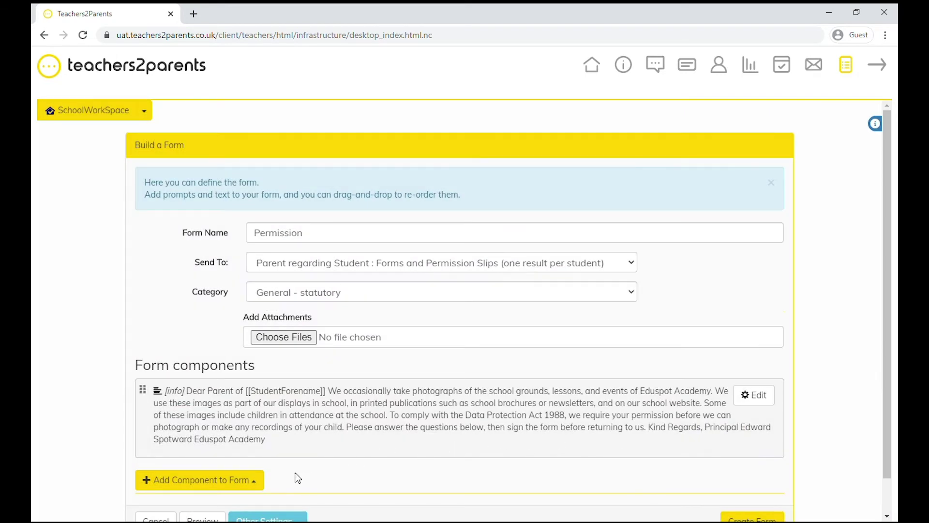
Step: Choose a Tickbox list component to add as the next question
click(257, 482)
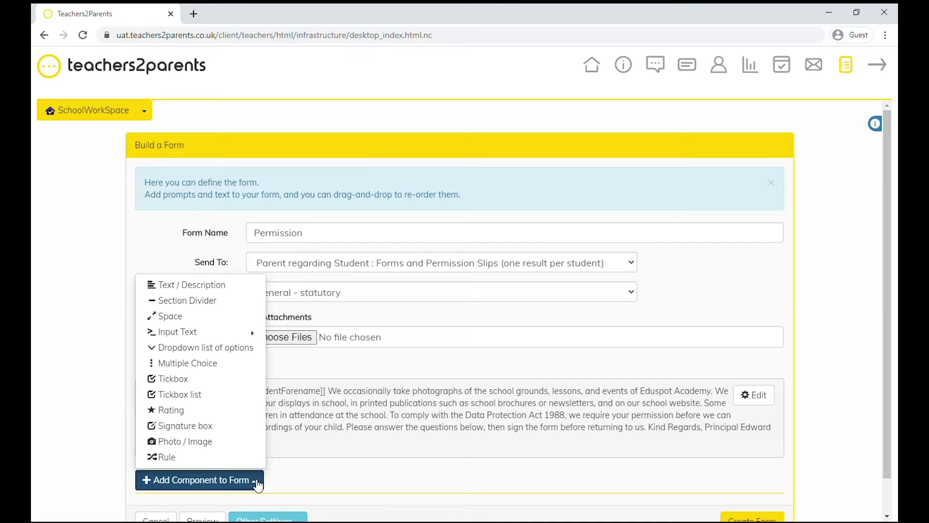
click(226, 398)
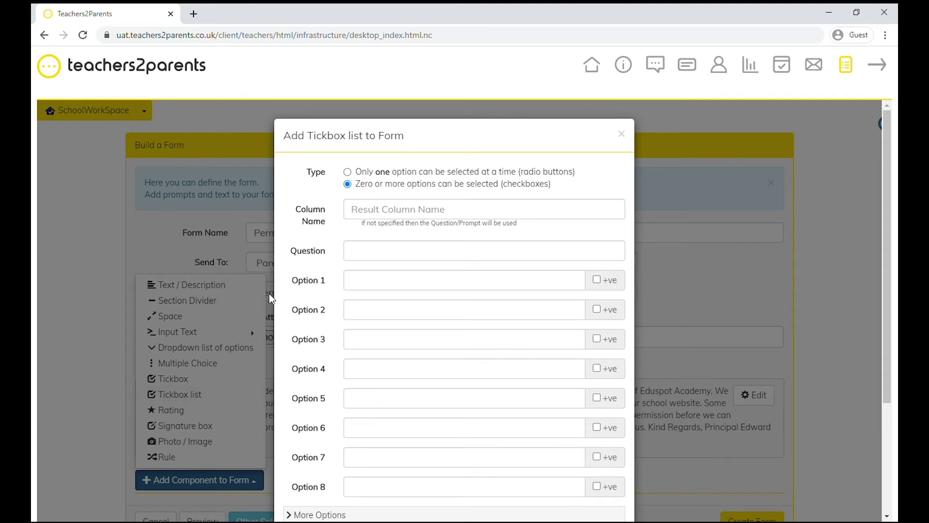
Step: Add a radio-button yearbook photograph question with options Yes and No
click(347, 172)
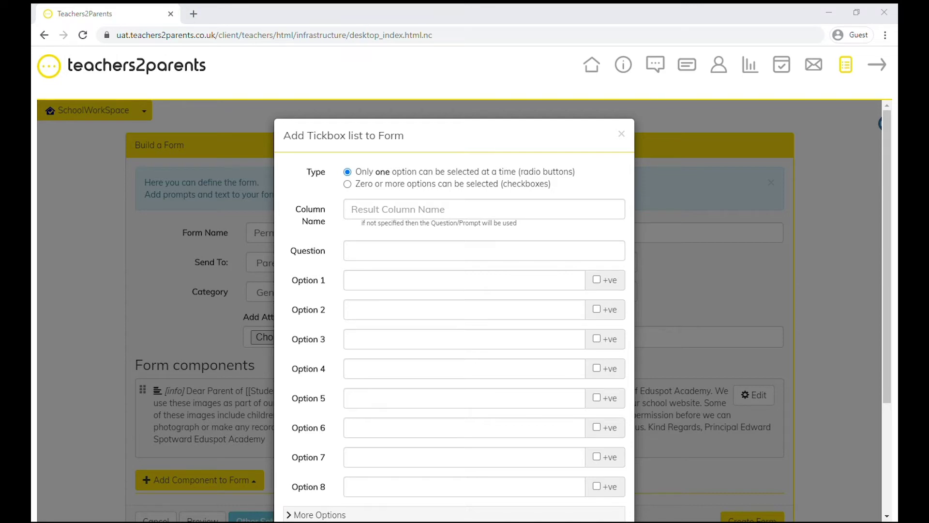
click(443, 258)
text(Do you give permission for the school to use your child's photograph for the yearbook?)
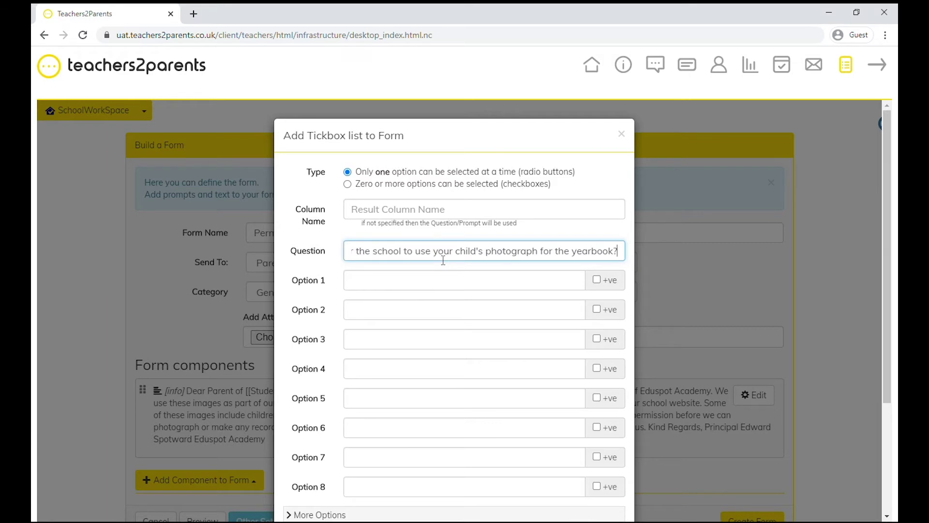
click(415, 281)
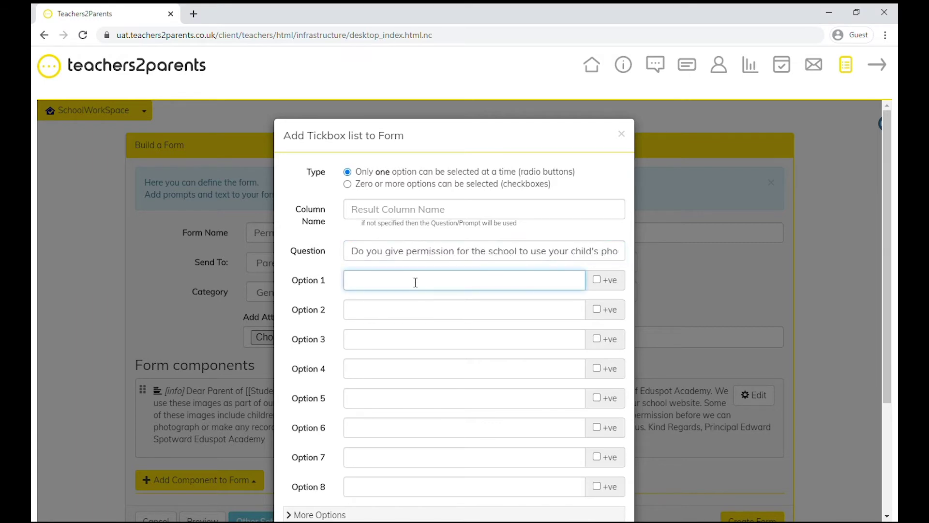
text(Yes)
click(417, 314)
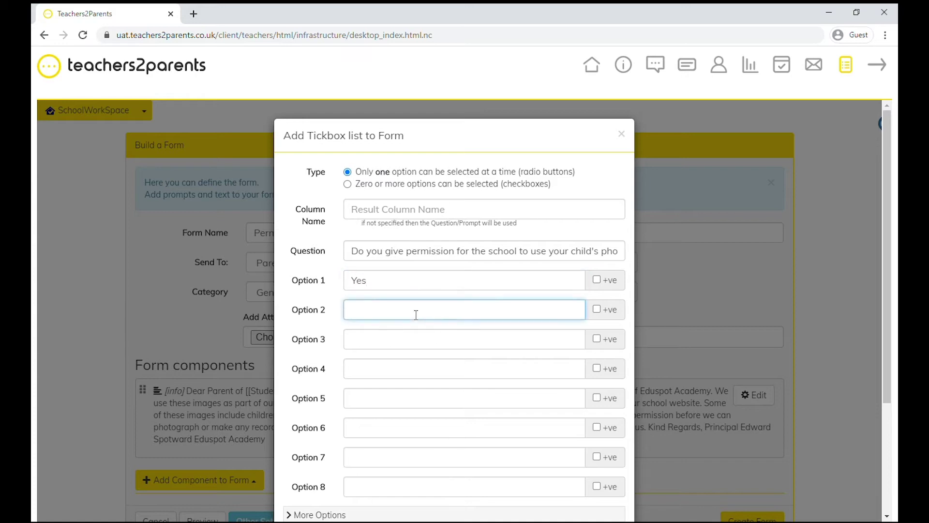
text(No)
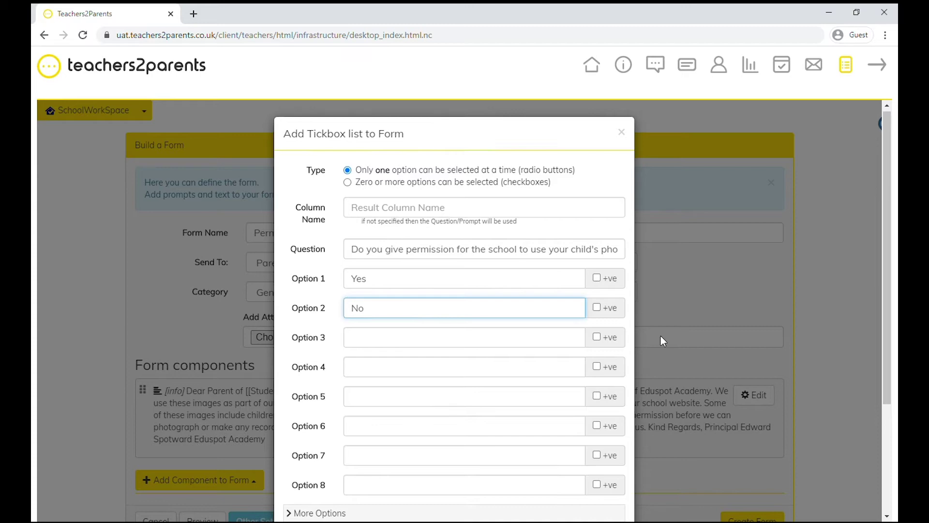
scroll(660, 335, down, 3)
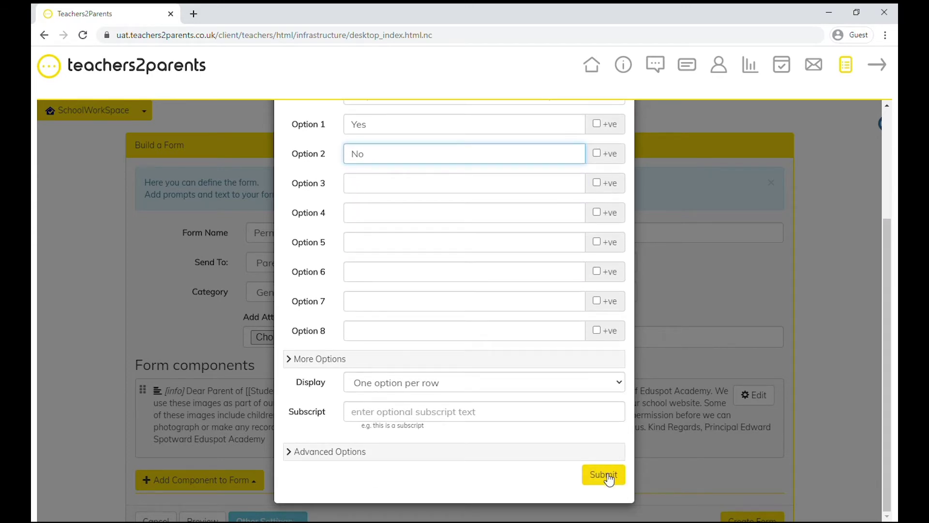
click(607, 476)
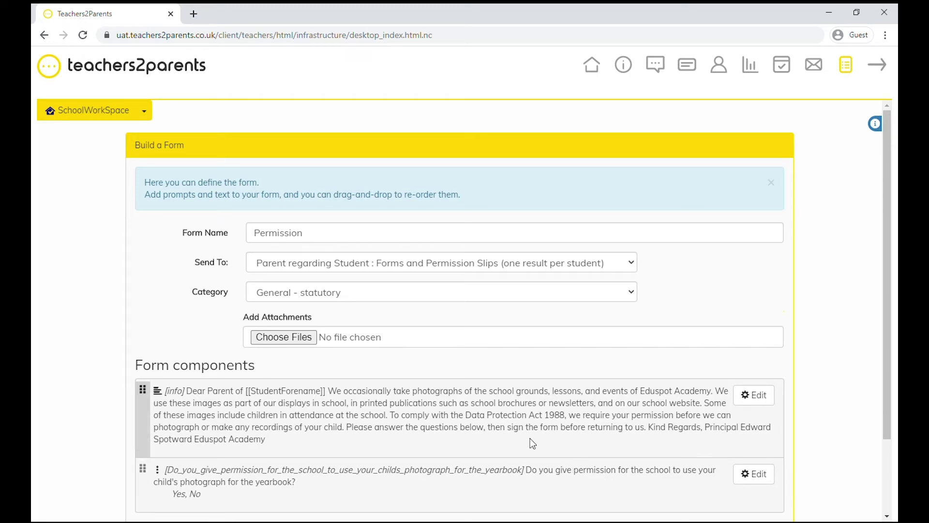
scroll(210, 330, down, 2)
scroll(208, 330, down, 1)
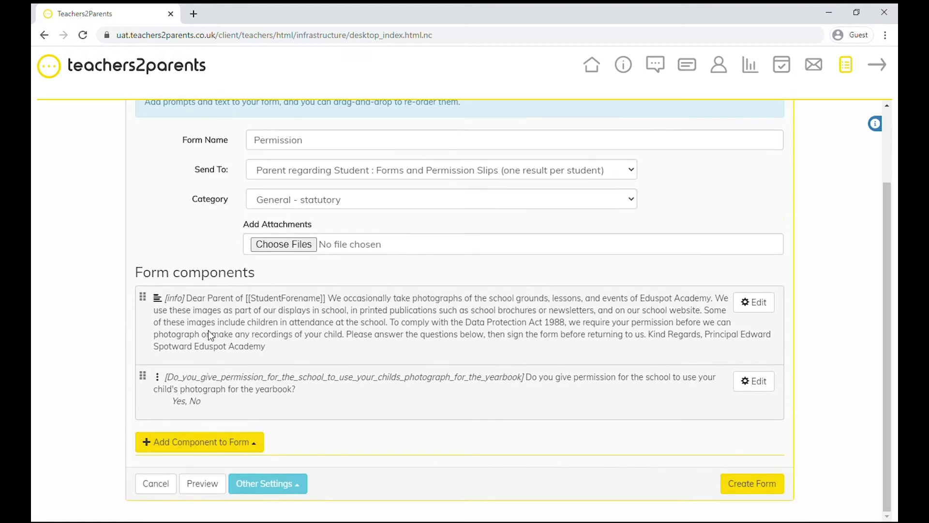
mouse_move(144, 378)
mouse_down()
mouse_move(144, 334)
mouse_move(139, 379)
mouse_move(149, 394)
mouse_move(142, 373)
mouse_up()
scroll(117, 365, down, 2)
click(203, 485)
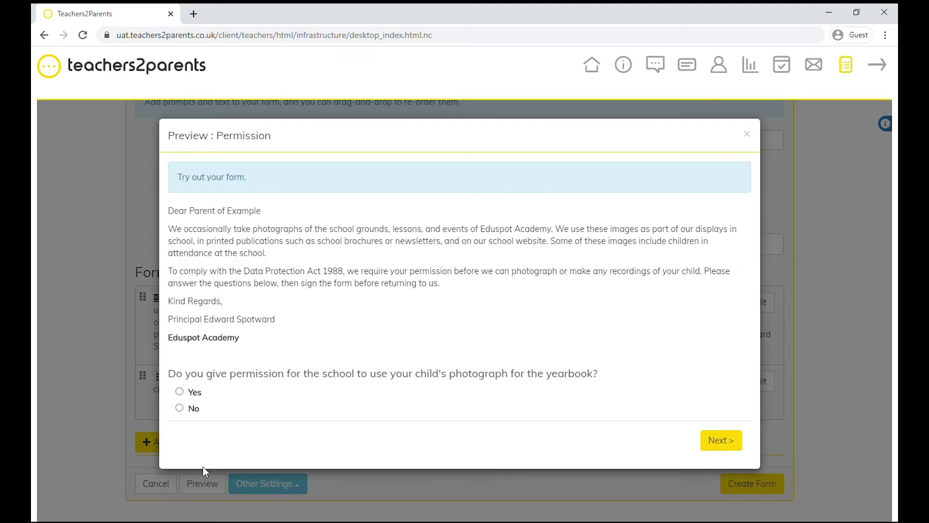
click(179, 391)
click(179, 409)
click(180, 392)
click(728, 441)
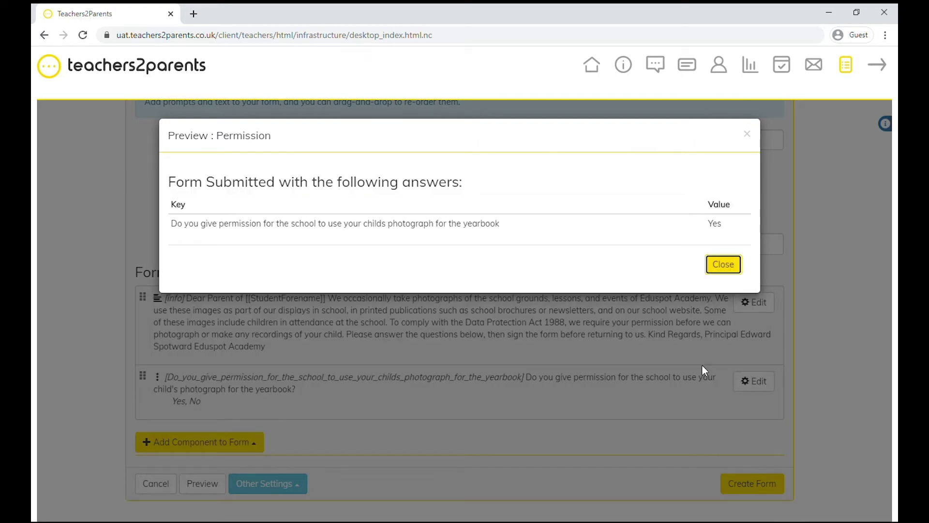
click(724, 268)
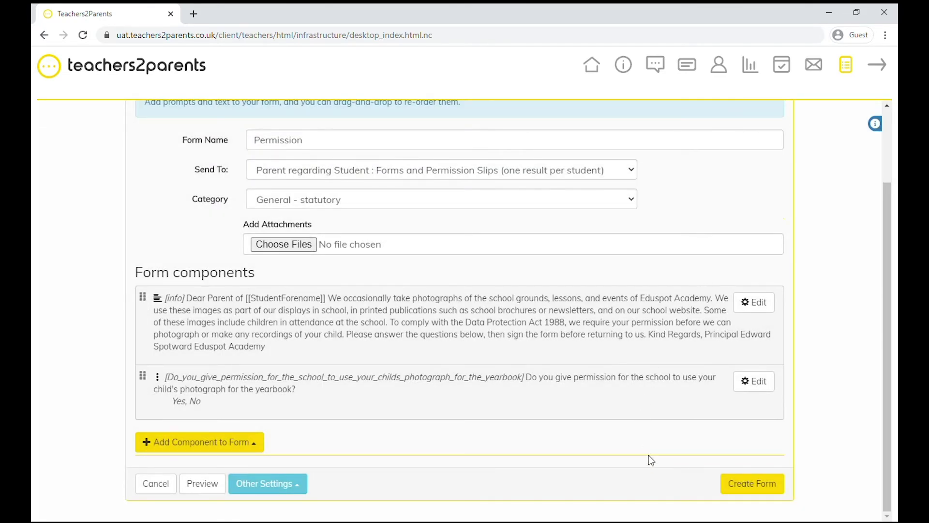
Step: Create the form and set the due date to 28/08/2020 with a reminder on 21/08/2020
click(747, 490)
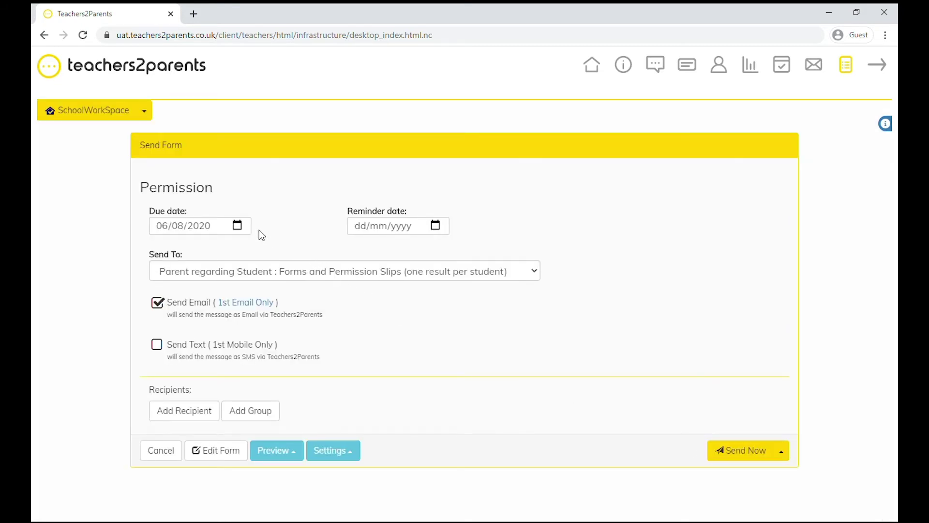
click(241, 231)
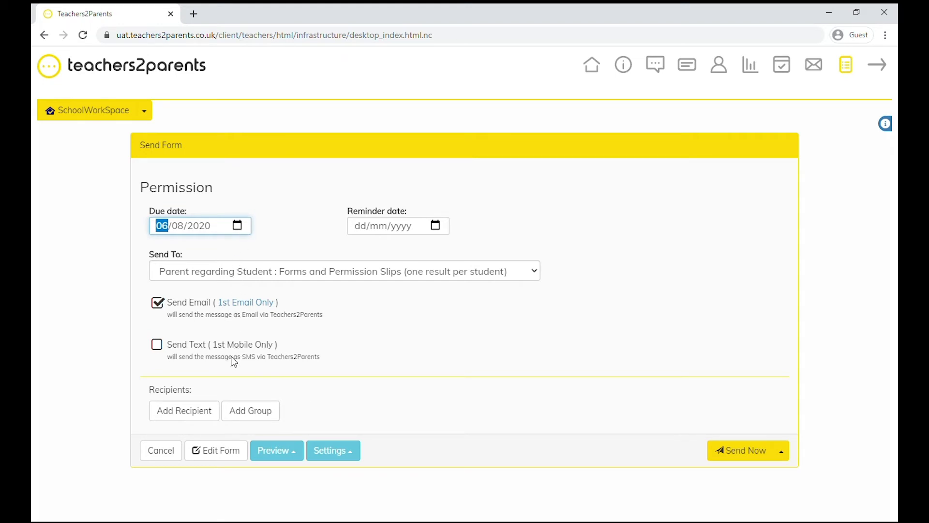
text(28)
click(437, 227)
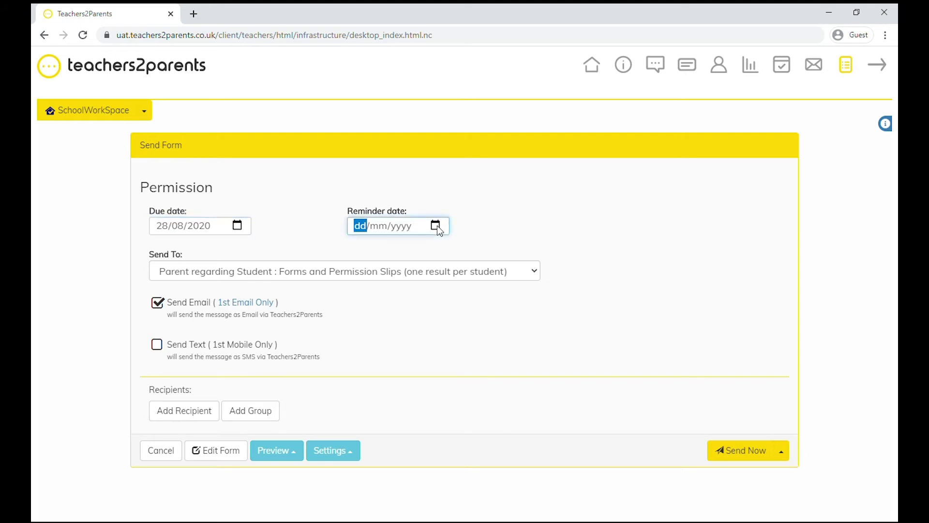
text(30)
click(426, 332)
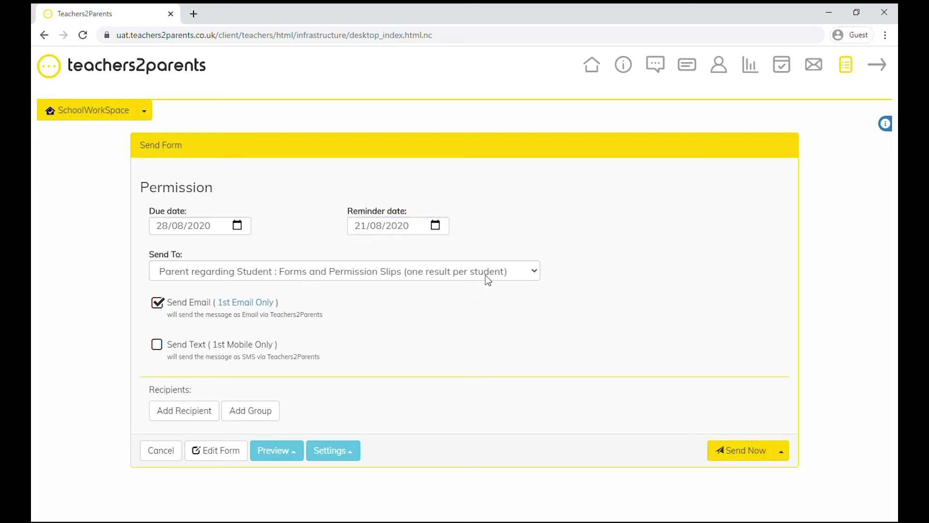
Step: Leave Send To on Parent regarding Student after trying the other recipient types
click(506, 270)
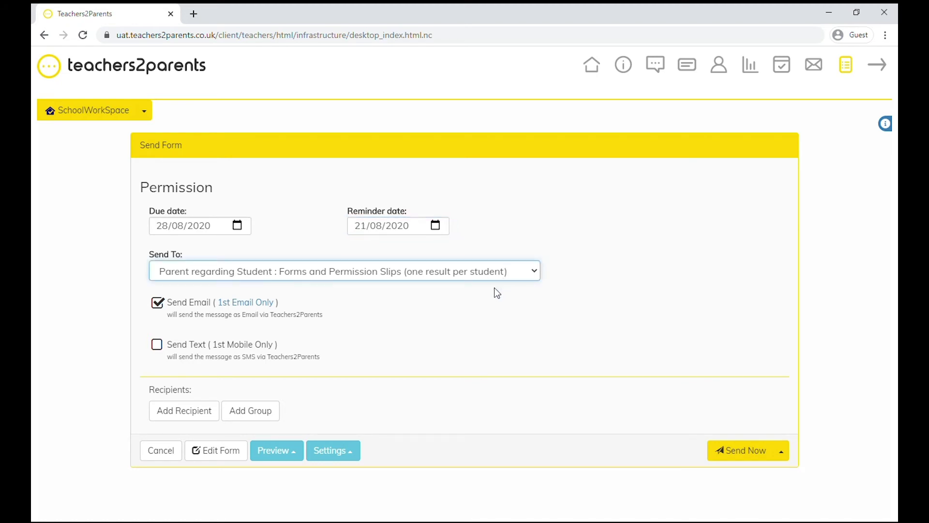
click(490, 301)
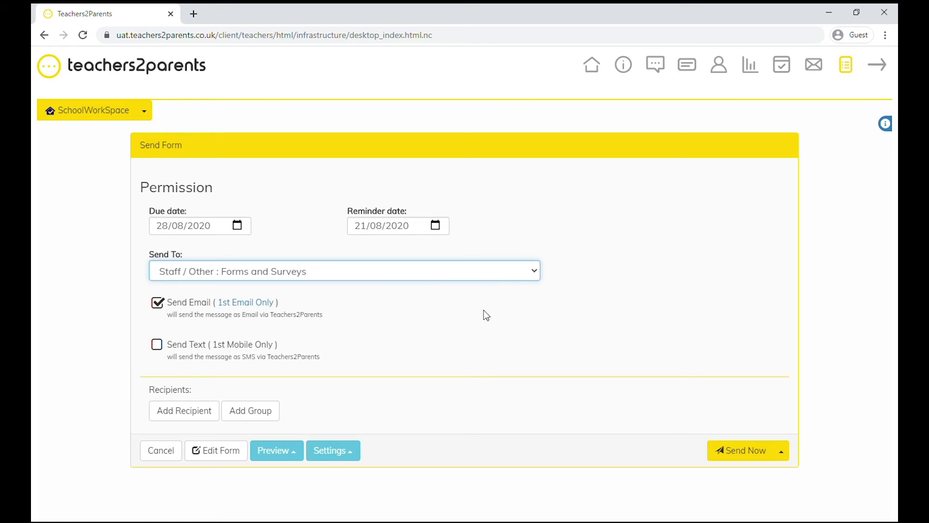
key(Down)
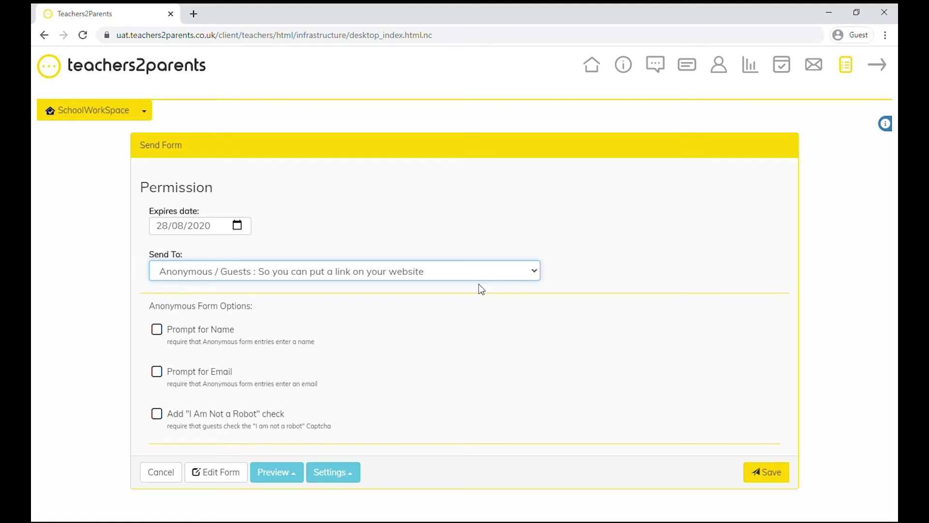
key(Up)
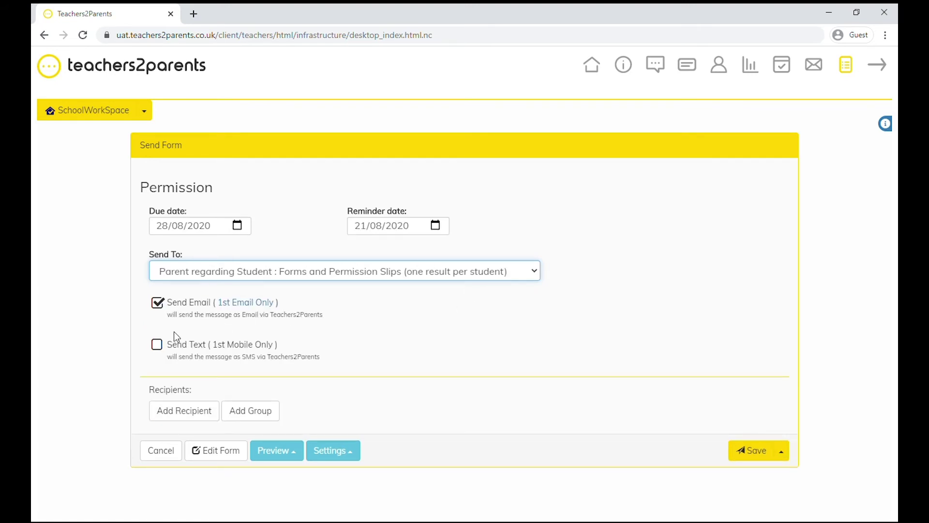
Step: Enable text-message sending and add one Blackbirds student as a recipient
click(155, 345)
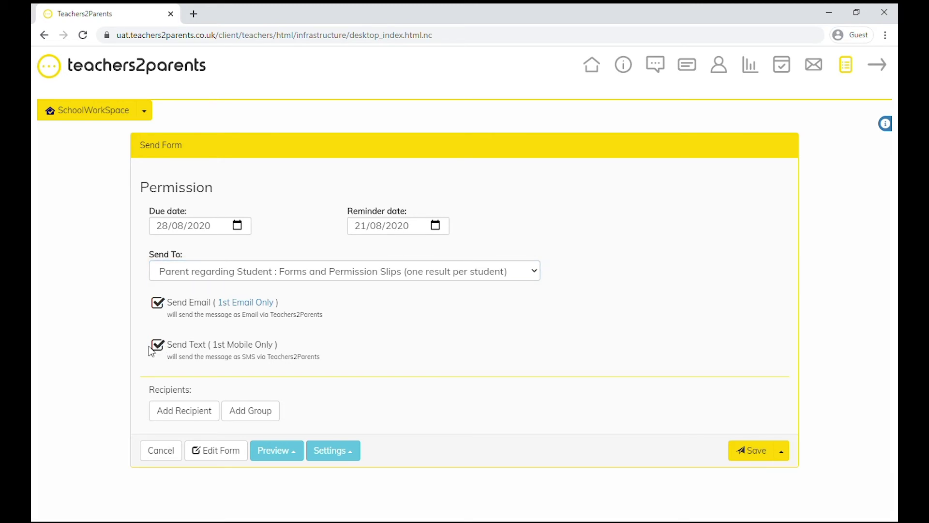
click(172, 417)
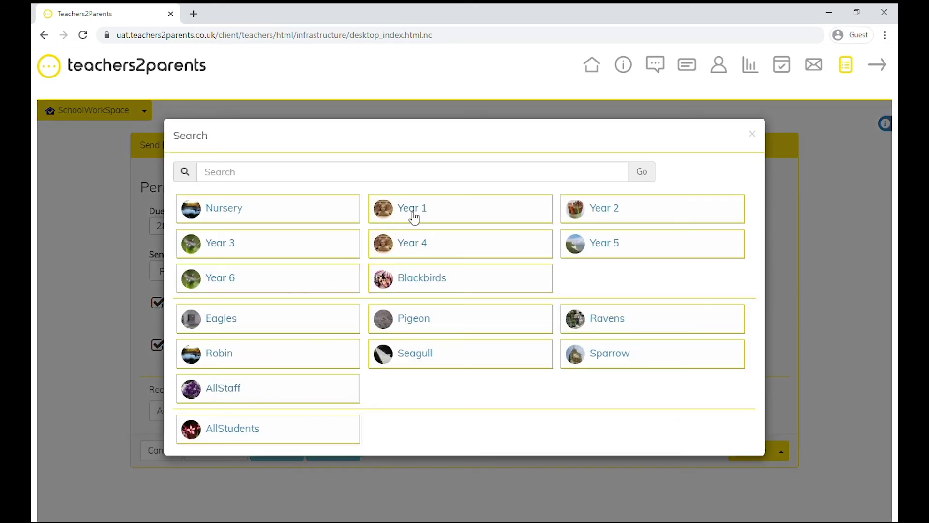
click(414, 178)
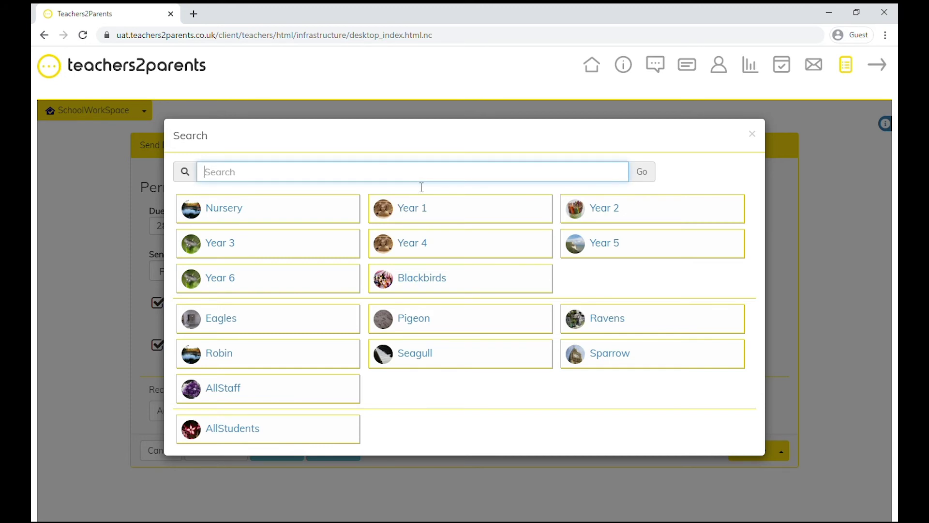
click(426, 212)
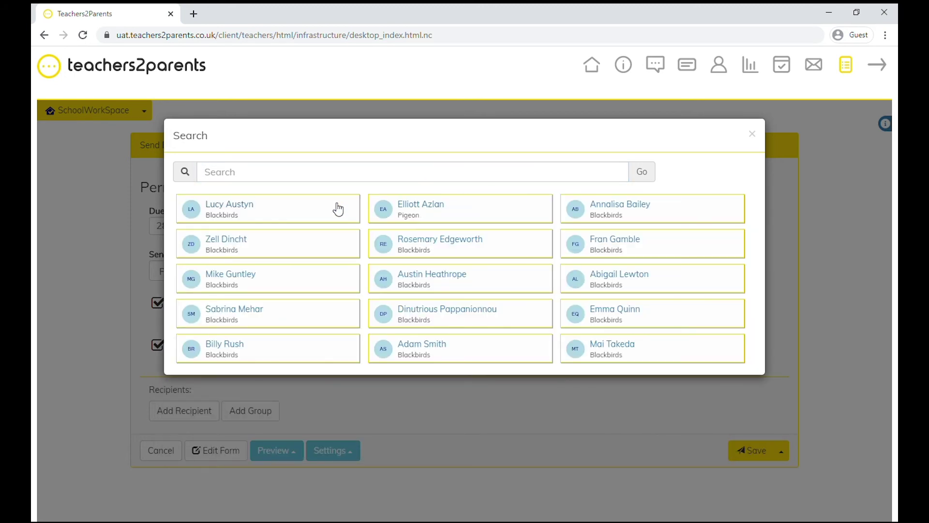
click(338, 209)
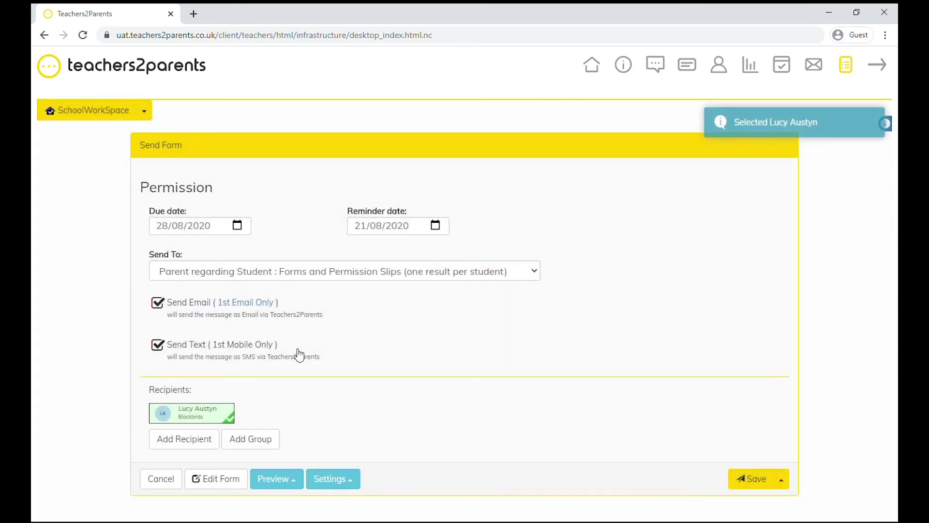
Step: Add the Year 1 group to the form's recipients
click(258, 440)
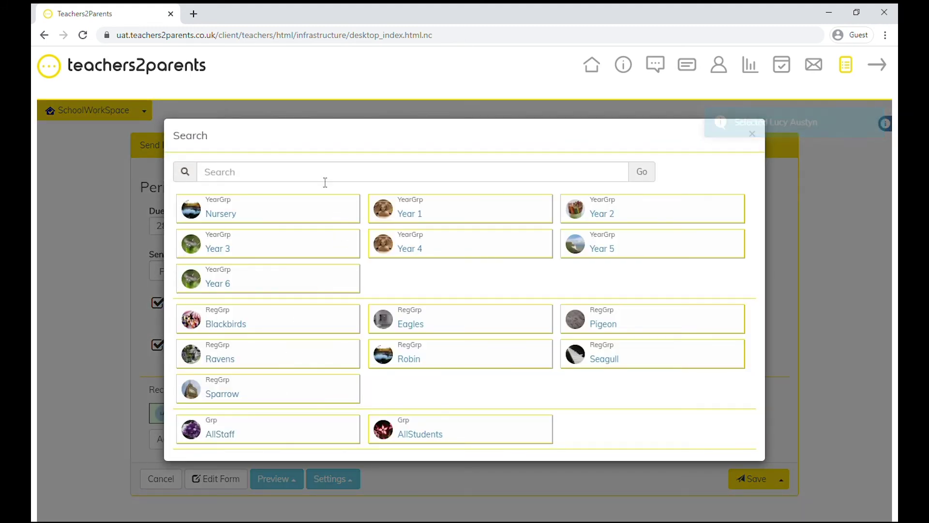
click(325, 181)
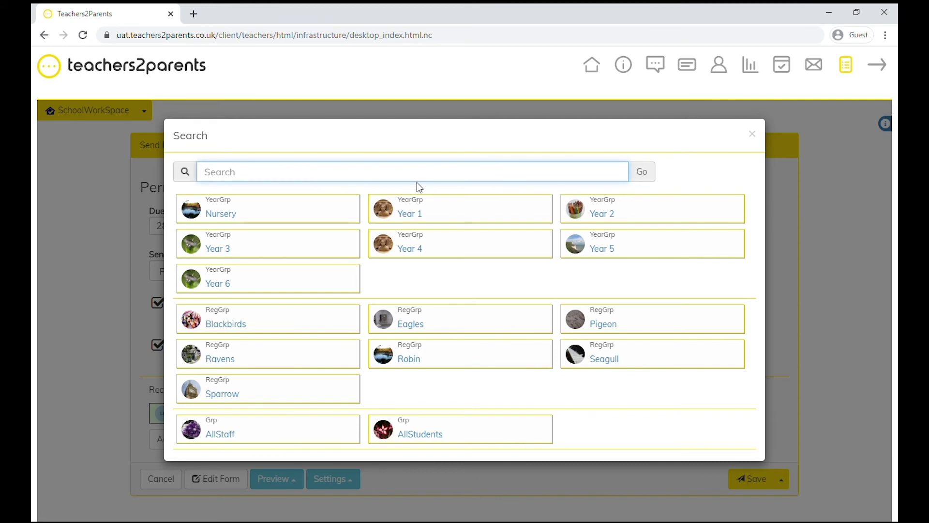
click(448, 205)
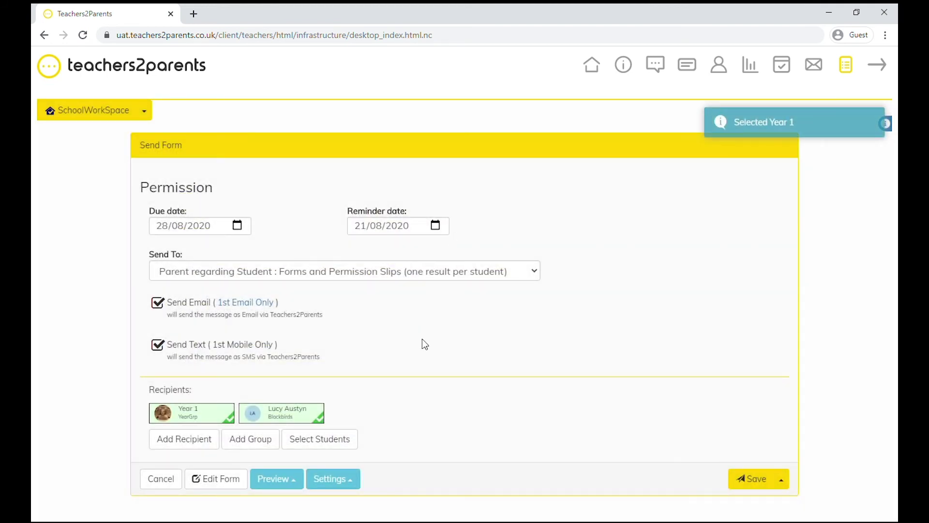
click(299, 482)
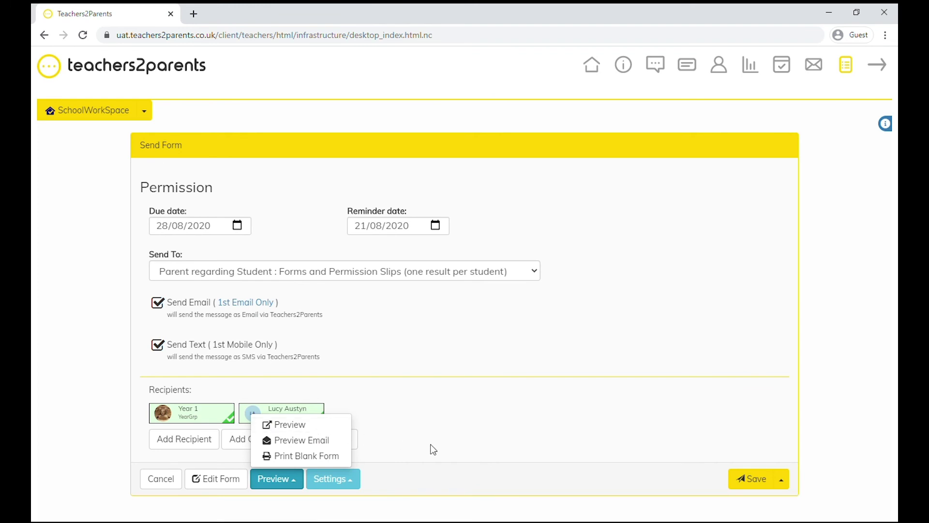
Step: Skip the Send Later schedule and send the Permission form to the recipients
click(501, 445)
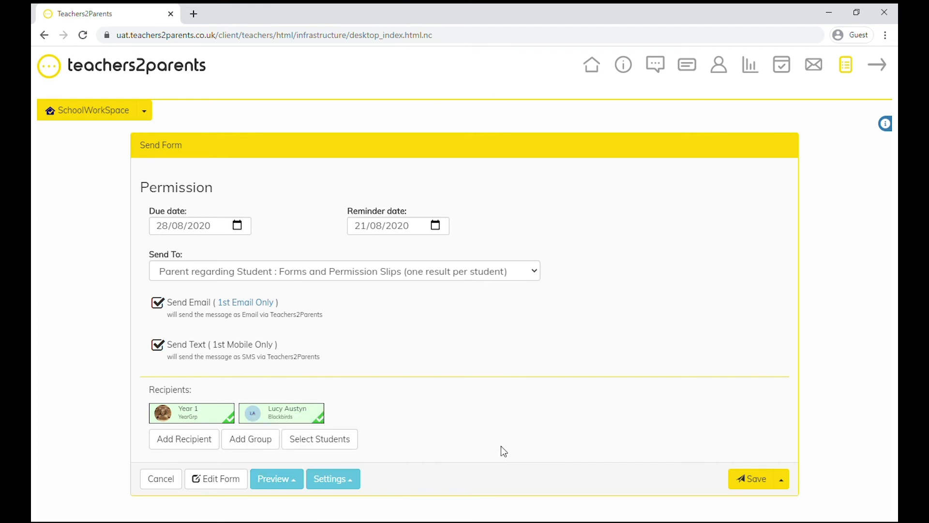
click(785, 481)
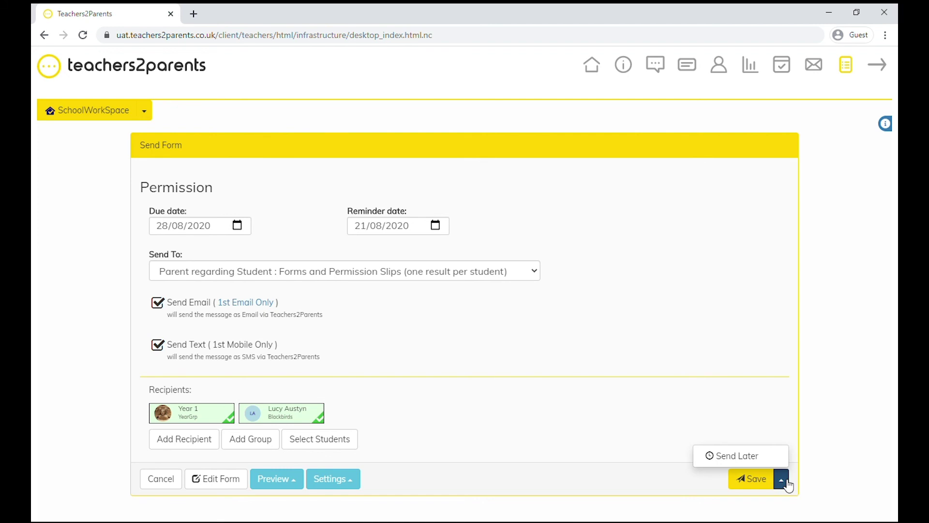
click(764, 459)
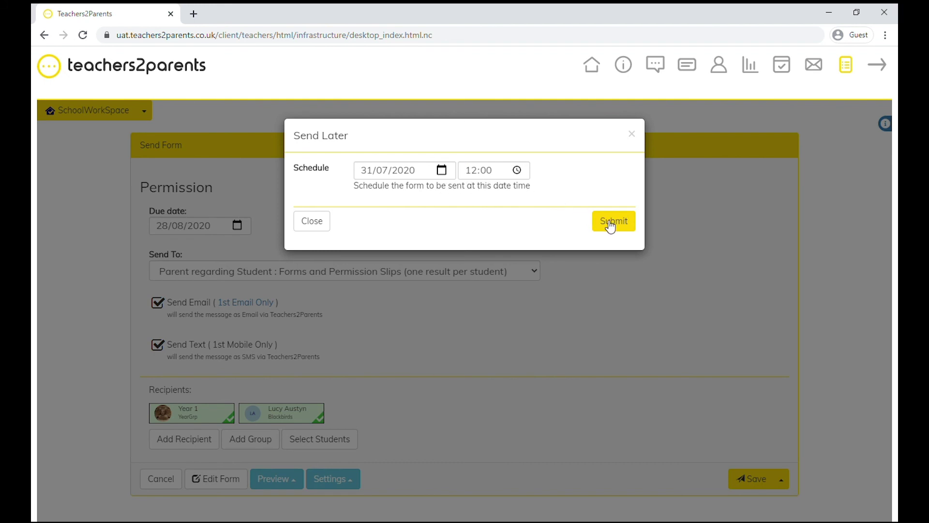
click(631, 134)
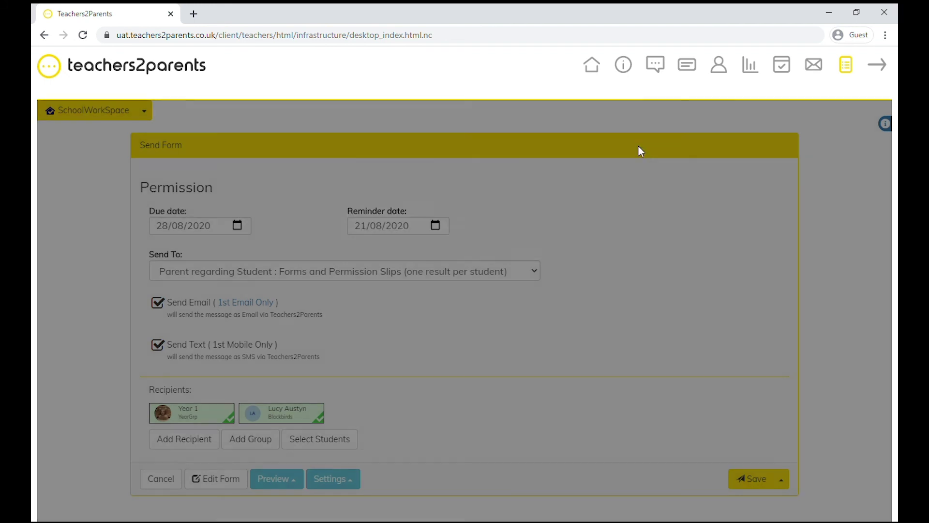
click(756, 479)
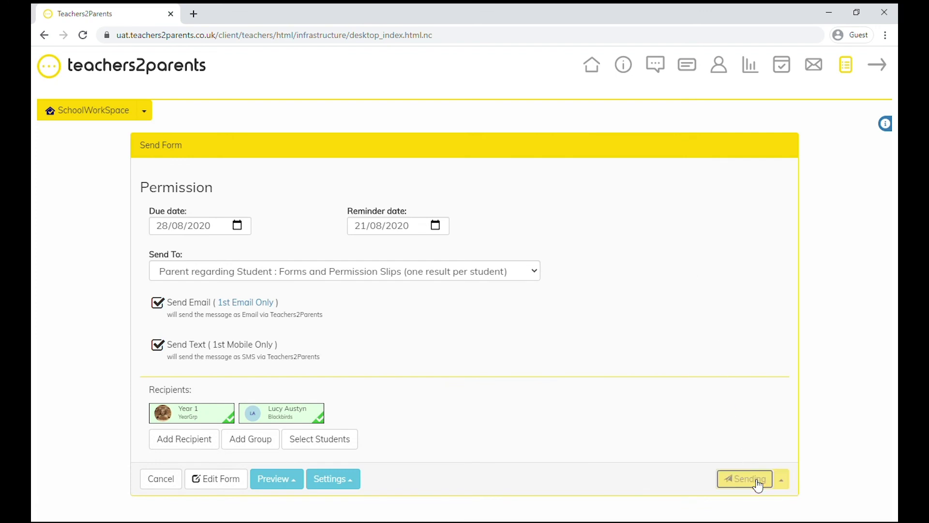